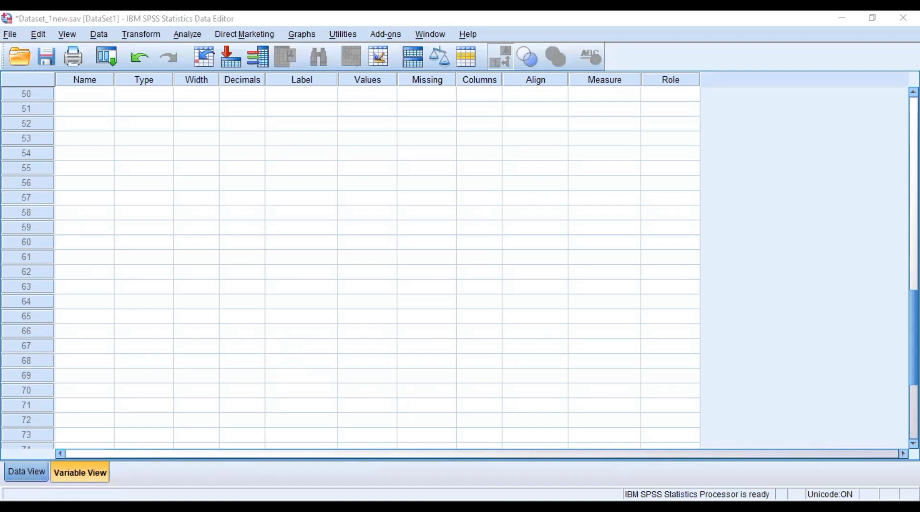
Set up a legacy one-sample Kolmogorov-Smirnov test with Diarrhea assigned again as the test variable.
left_click(26, 472)
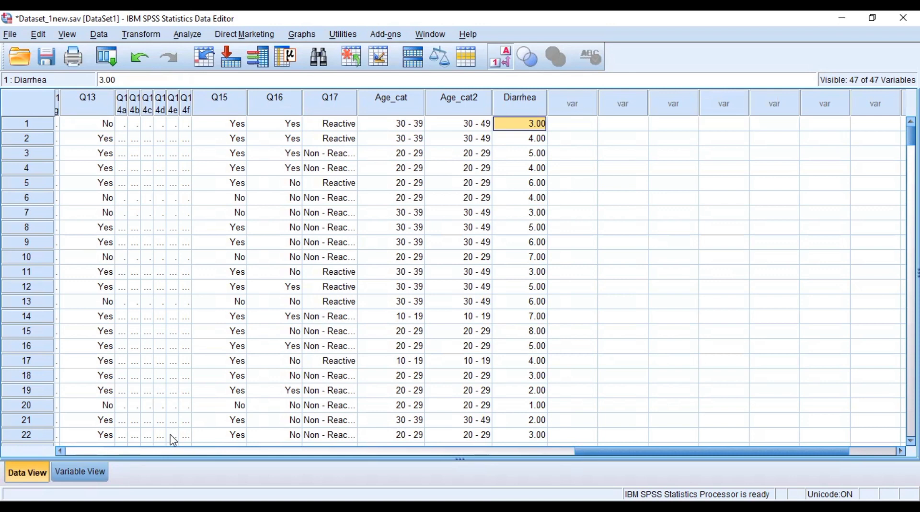
left_click(190, 35)
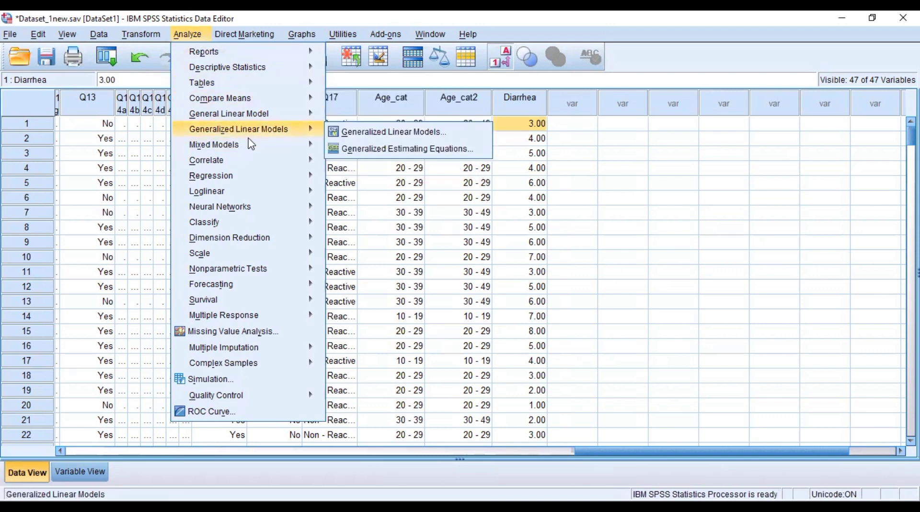
mouse_move(250, 275)
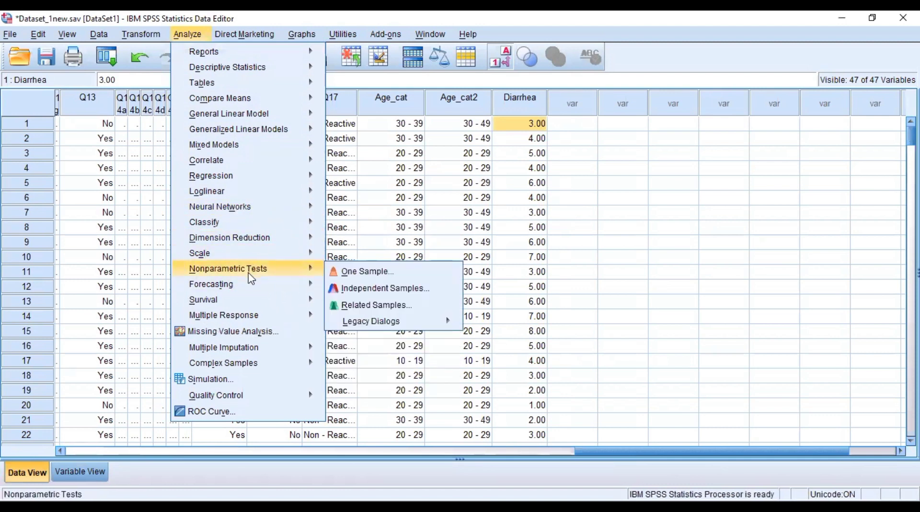
mouse_move(410, 331)
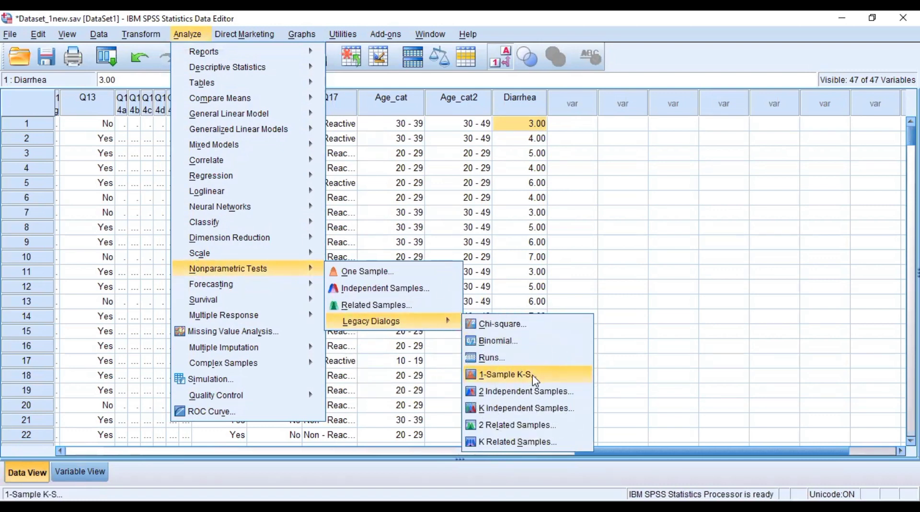
left_click(547, 381)
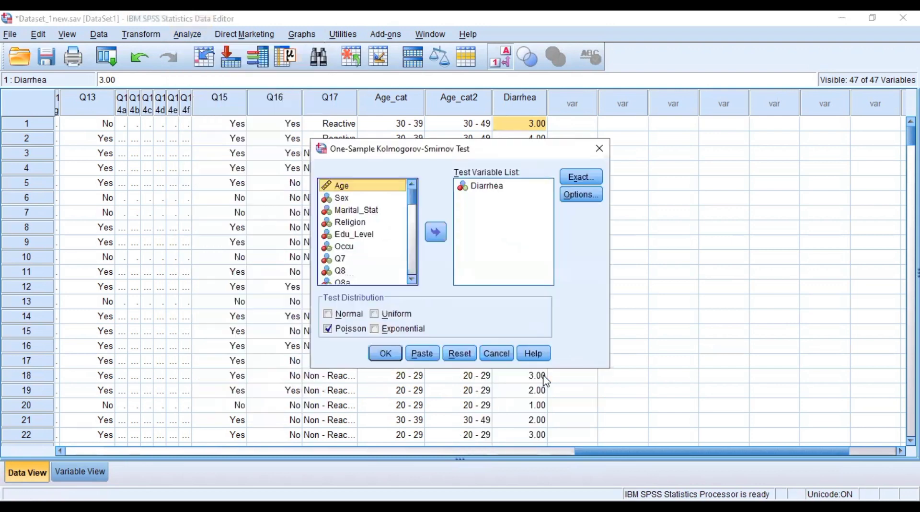
left_click(492, 188)
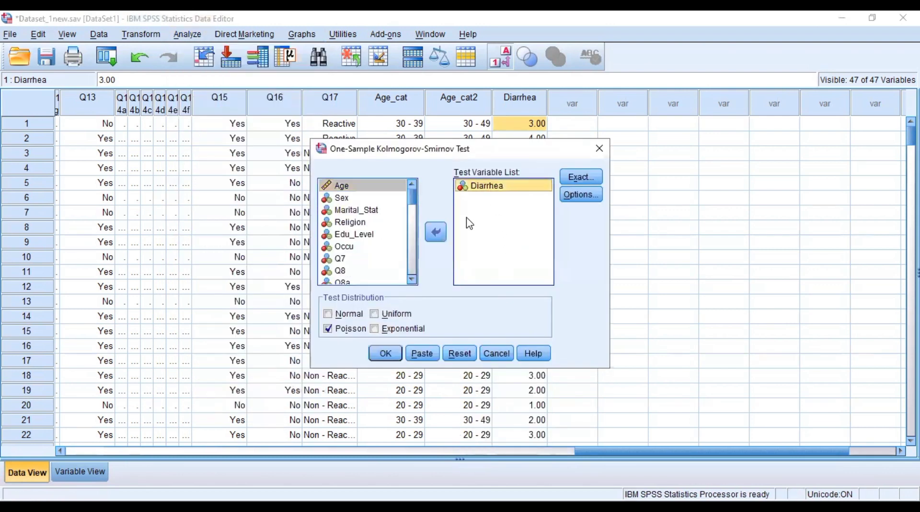
left_click(436, 233)
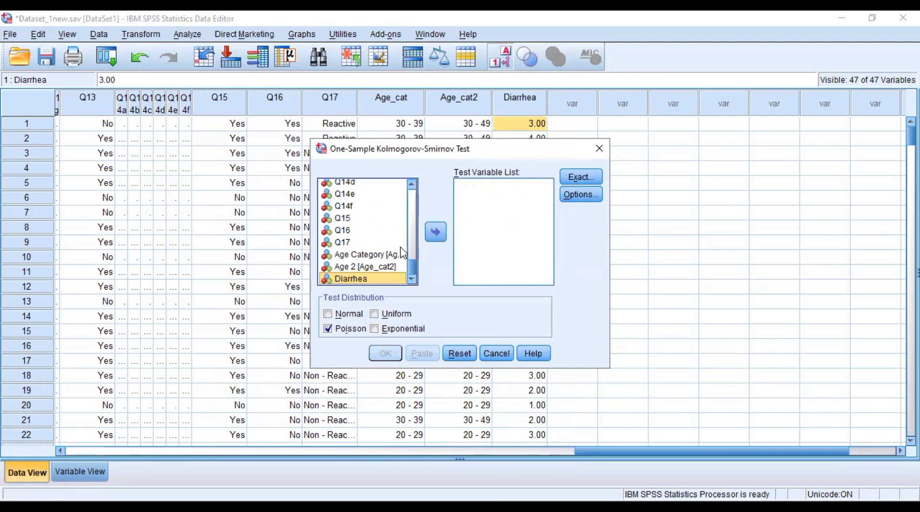
left_click(436, 234)
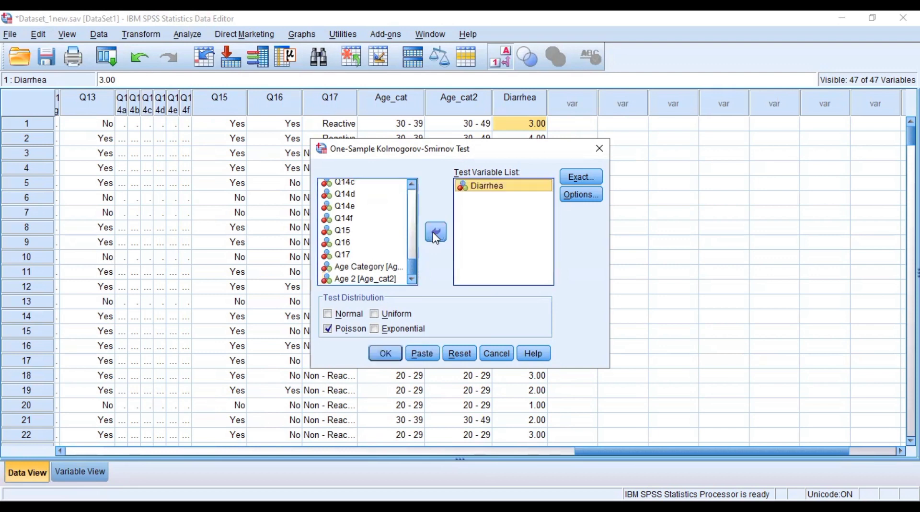
Include descriptive statistics in the options of the one-sample Kolmogorov-Smirnov test.
left_click(583, 196)
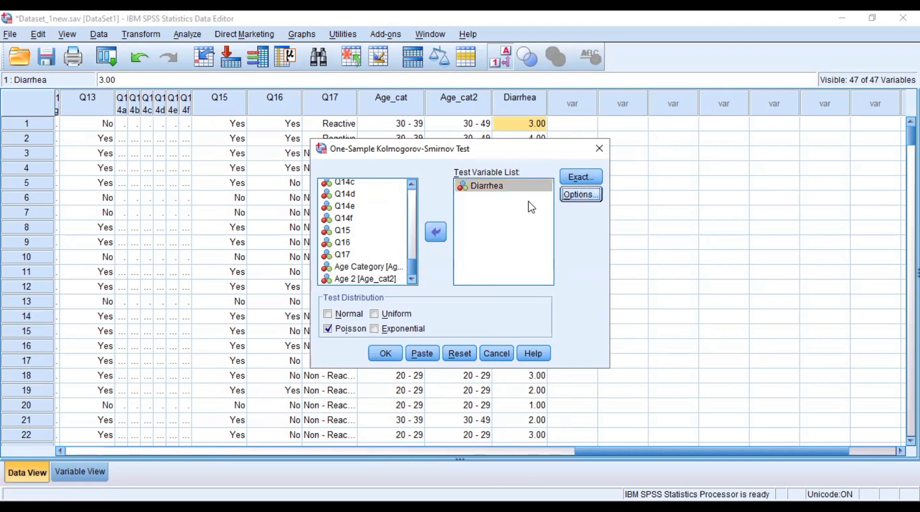
left_click(404, 232)
left_click(408, 235)
left_click(408, 235)
left_click(425, 314)
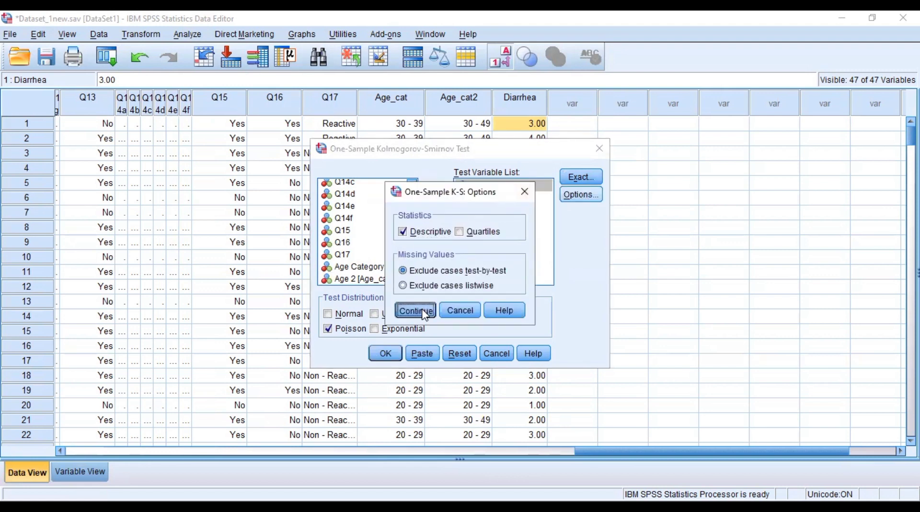
Choose Poisson as the only test distribution and run the Kolmogorov-Smirnov test.
left_click(328, 314)
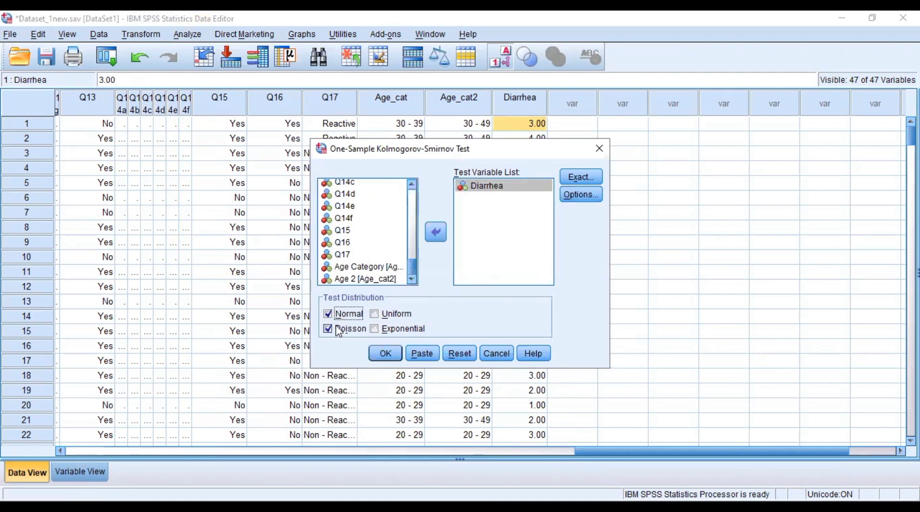
left_click(338, 331)
left_click(329, 314)
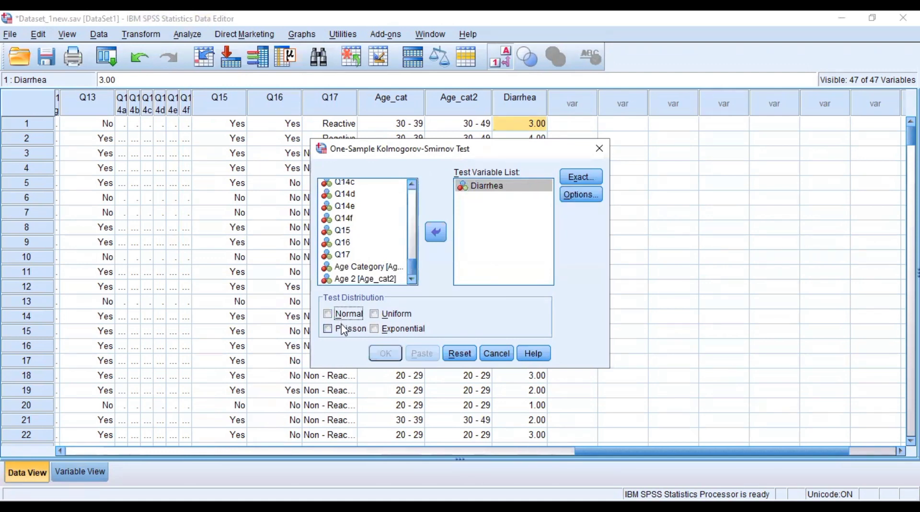
left_click(343, 334)
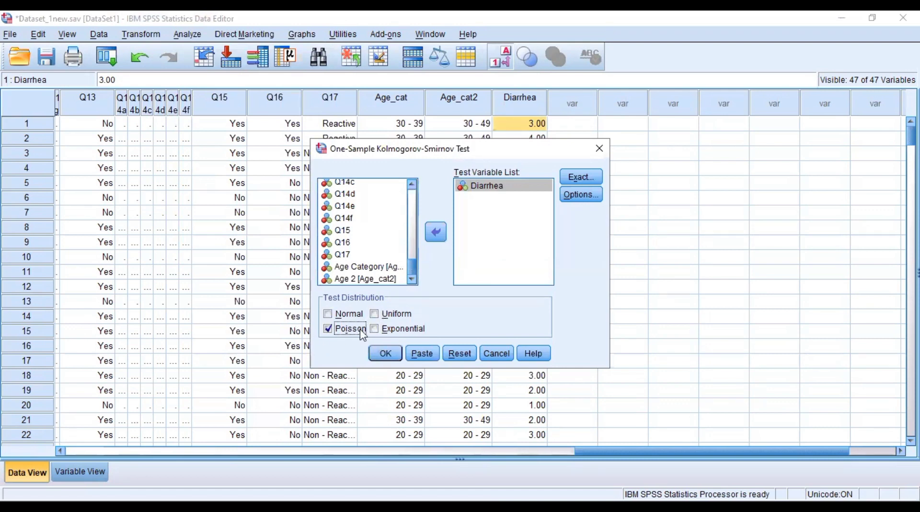
left_click(382, 359)
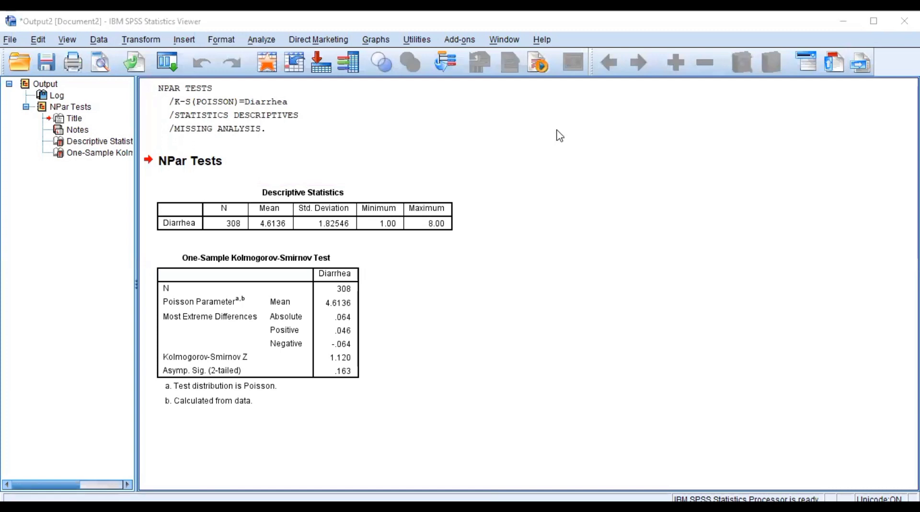
Return to the data editor and start a Generalized Linear Models analysis with Poisson loglinear as the model type.
key("alt+Tab")
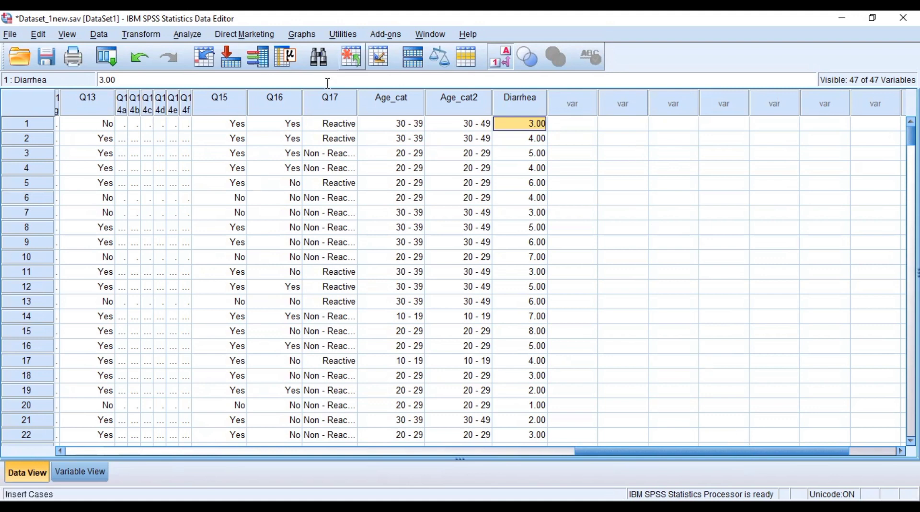
left_click(192, 41)
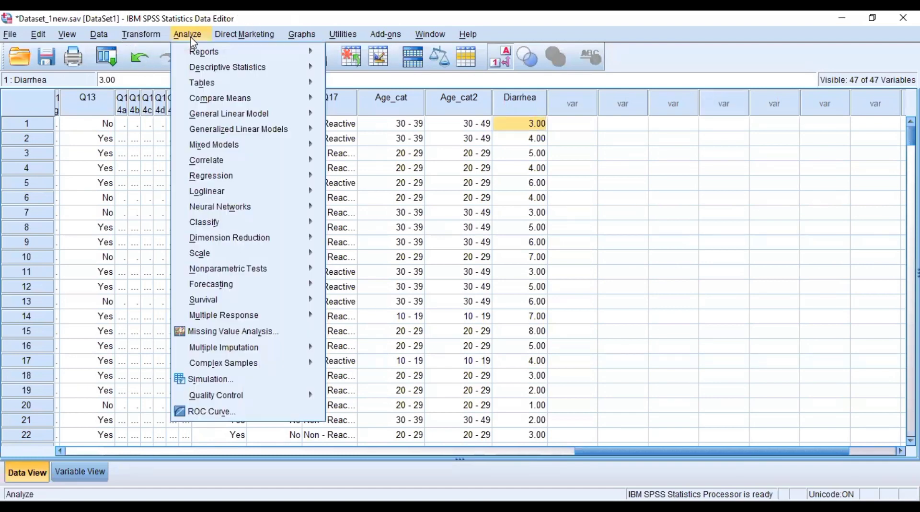
mouse_move(233, 130)
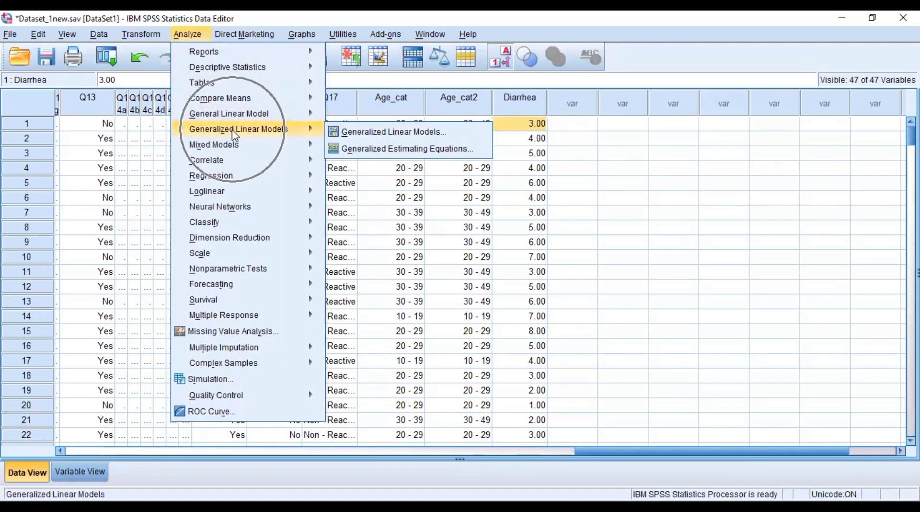
left_click(362, 136)
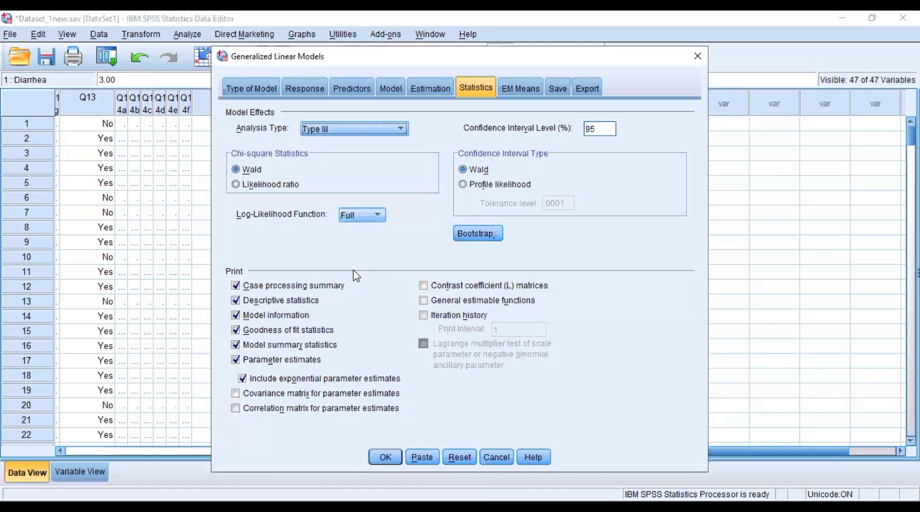
left_click(252, 91)
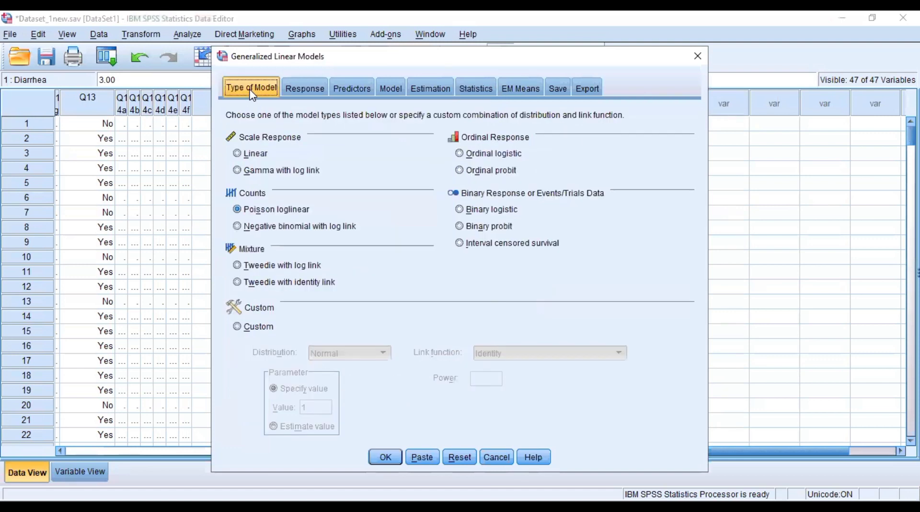
left_click(251, 158)
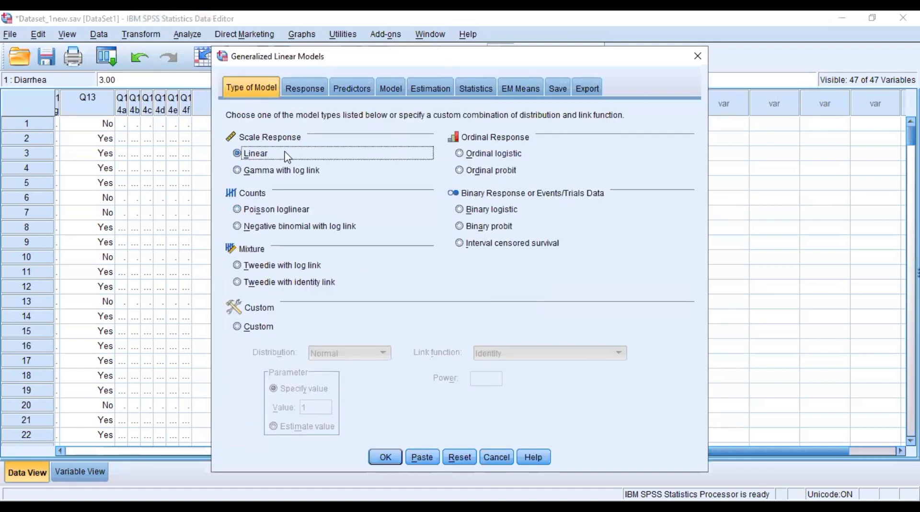
left_click(254, 211)
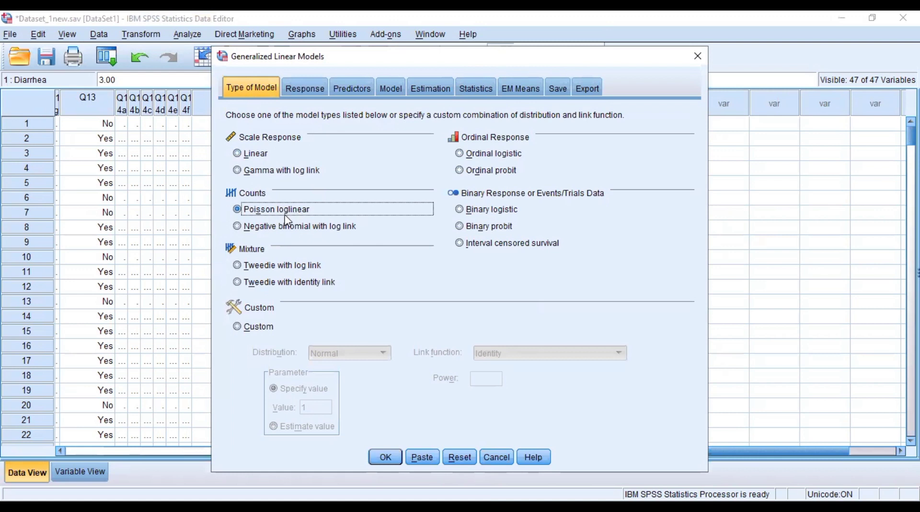
Clear the response variable and assign Diarrhea again as the dependent variable.
left_click(306, 88)
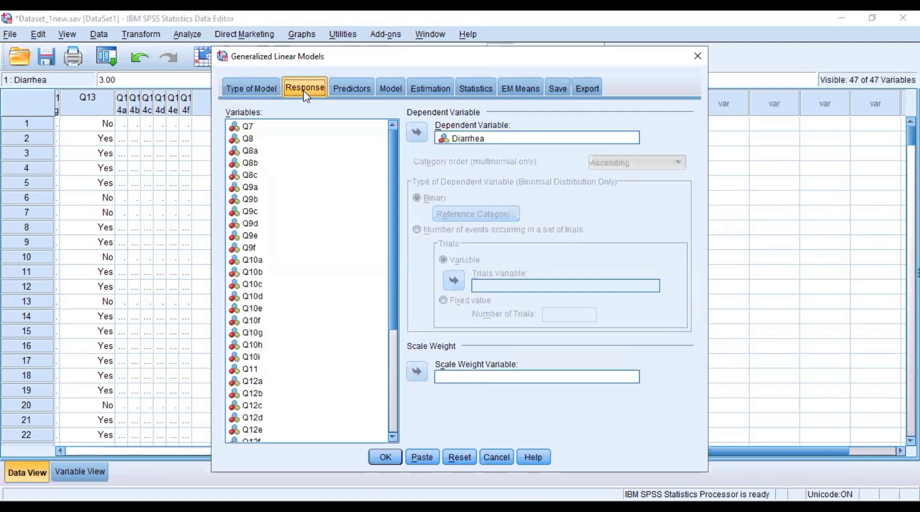
left_click(453, 139)
left_click(416, 134)
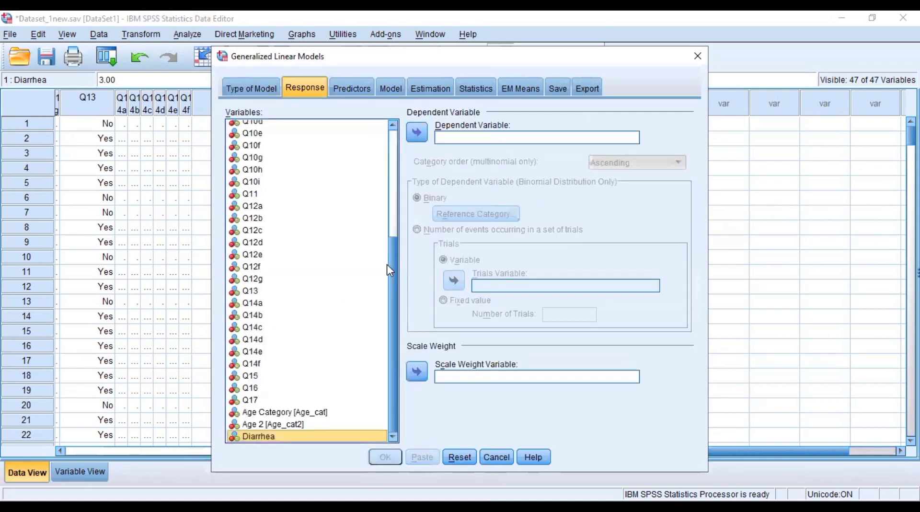
left_click(416, 134)
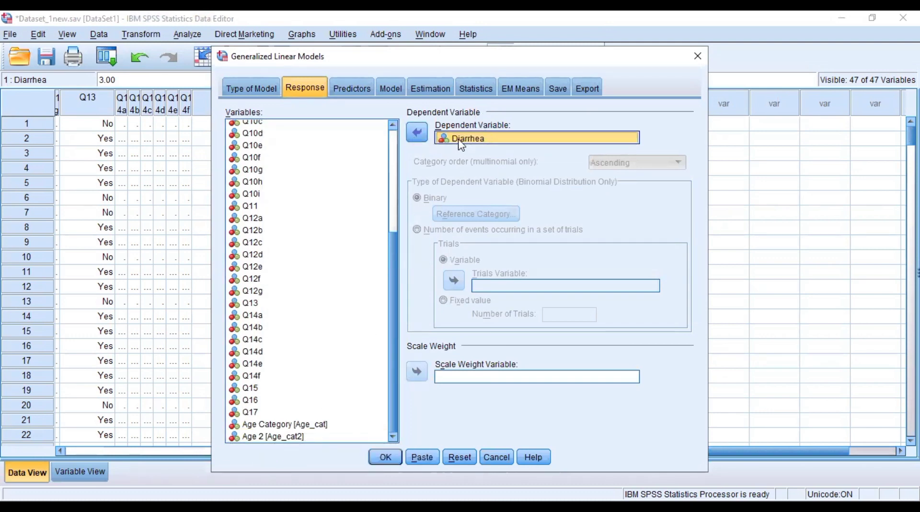
Remove all existing predictors: the factors Sex, Marital_Stat, Religion, Edu_Level and Occu, and the covariate Age.
left_click(350, 96)
left_click(493, 127)
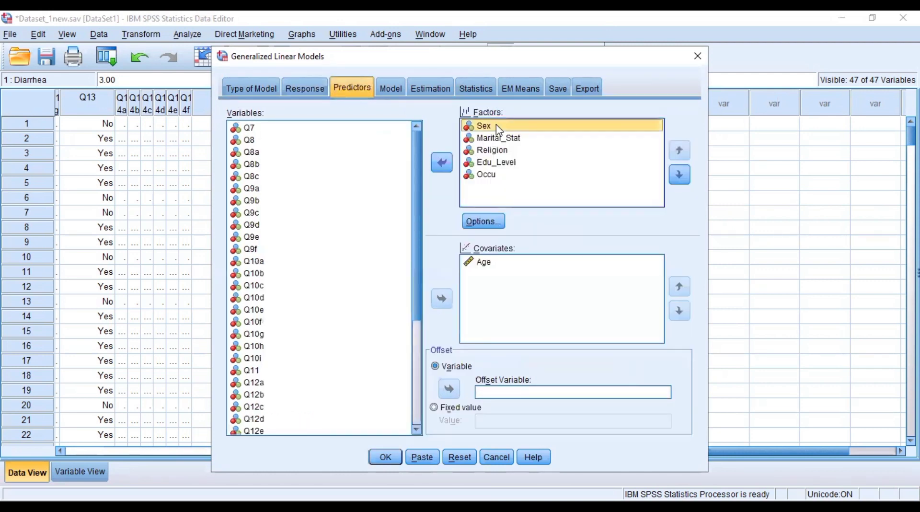
key("shift+Down")
key("shift+Down")
key("shift+Down")
key("shift+Down")
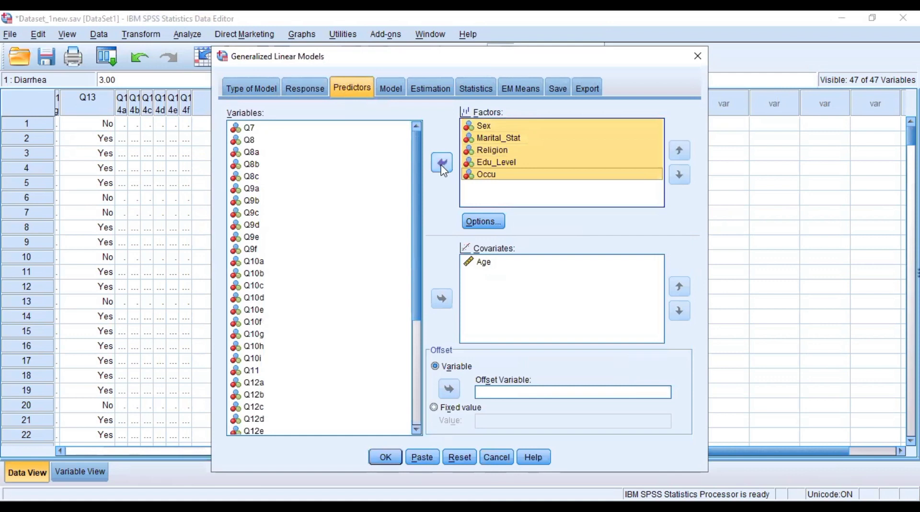
left_click(442, 163)
left_click(483, 262)
left_click(442, 299)
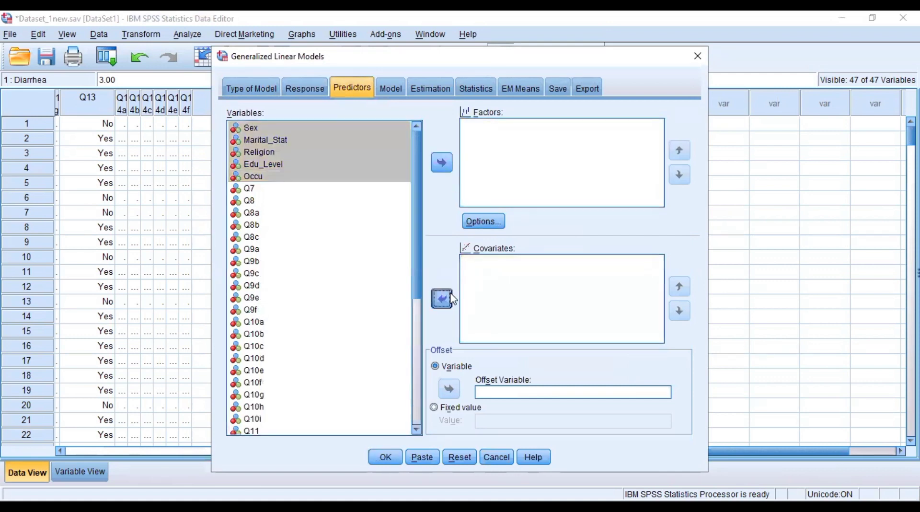
Assign Age as the covariate and Sex, Marital_Stat, Religion, Edu_Level and Occu as the factors.
left_click_drag(264, 135, 372, 178)
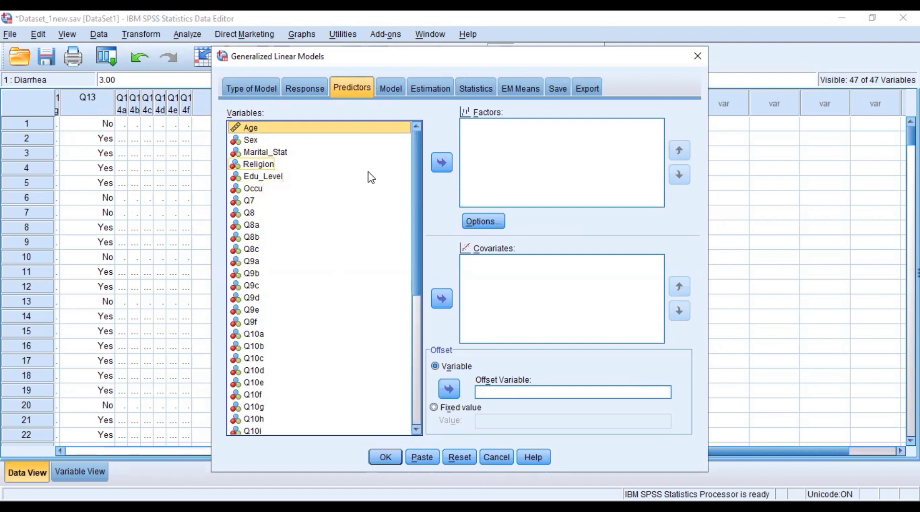
left_click(442, 299)
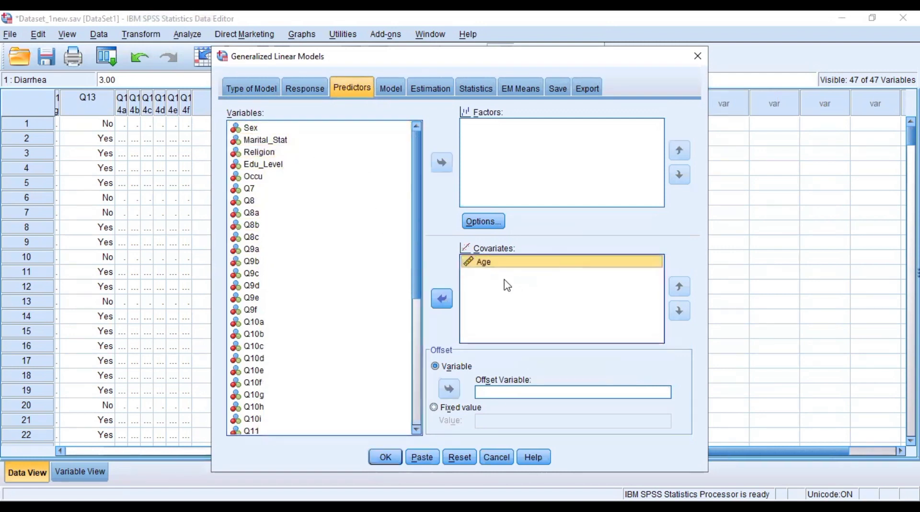
left_click(264, 131)
key("shift+Down")
key("shift+Down")
key("shift+Down")
key("shift+Down")
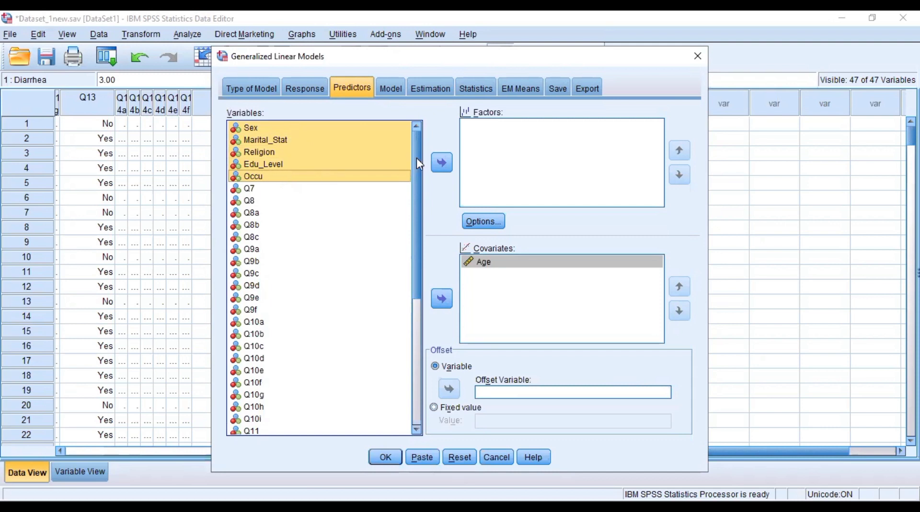
left_click(448, 171)
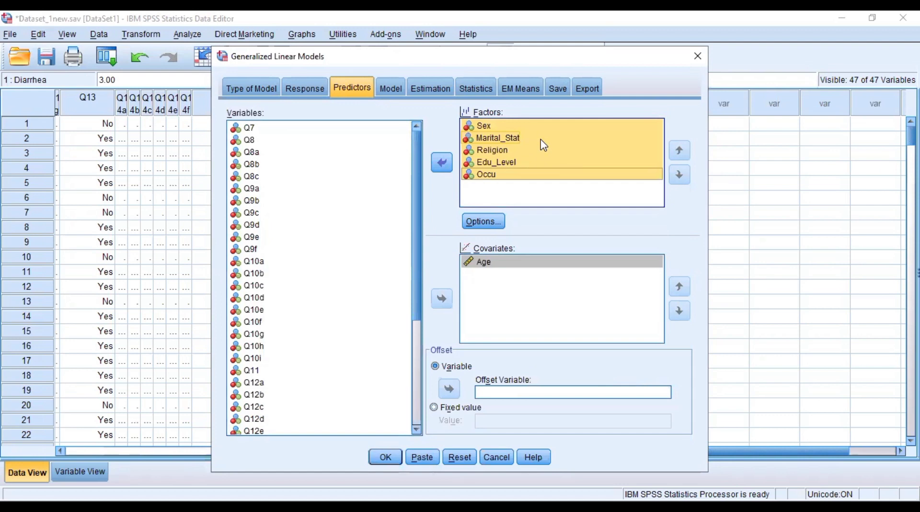
Remove all the effects, from Sex through Age, from the model specification.
left_click(392, 89)
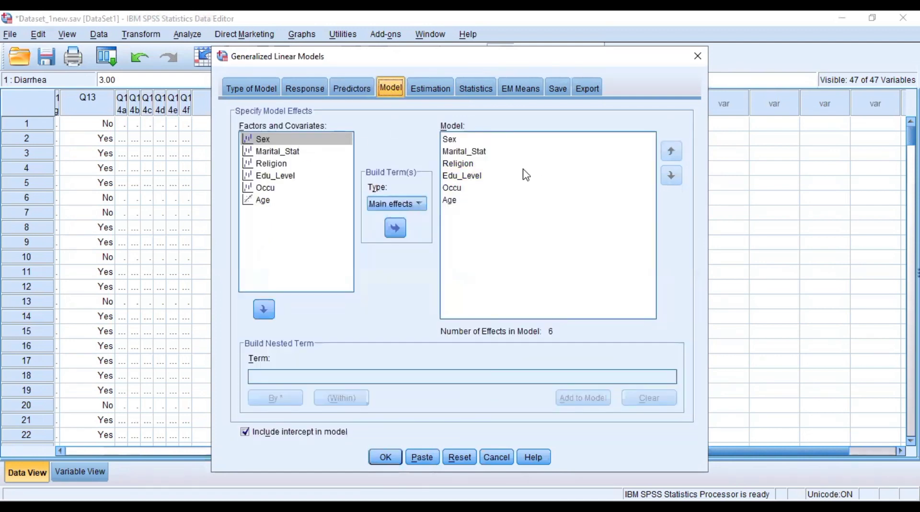
left_click(466, 142)
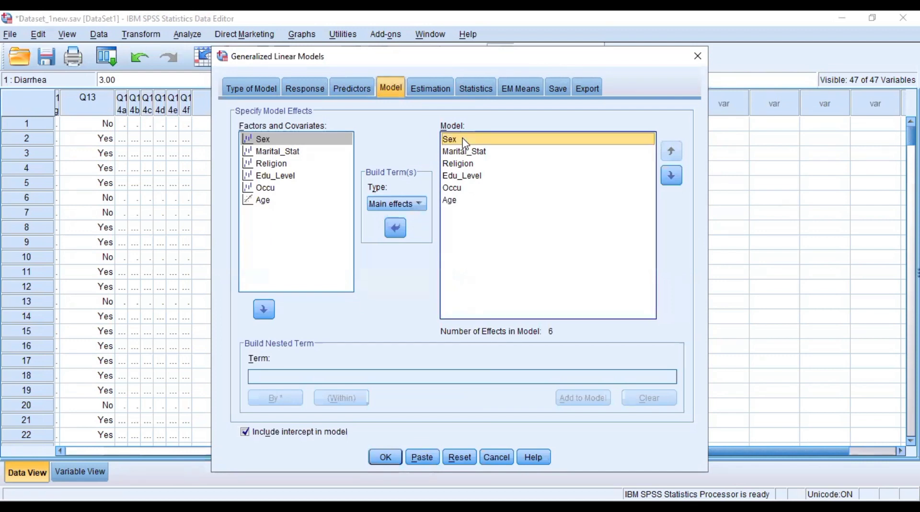
key("shift+Down")
key("shift+Down")
key("shift+Down")
key("shift+Down")
key("shift+Down")
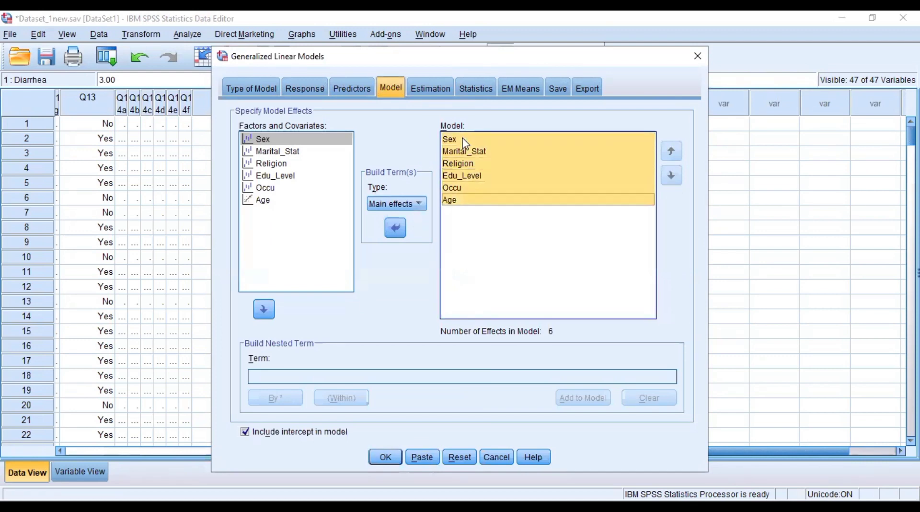
left_click(396, 228)
Add Sex, Marital_Stat, Religion, Edu_Level, Occu and Age to the model as main effects.
left_click(278, 141)
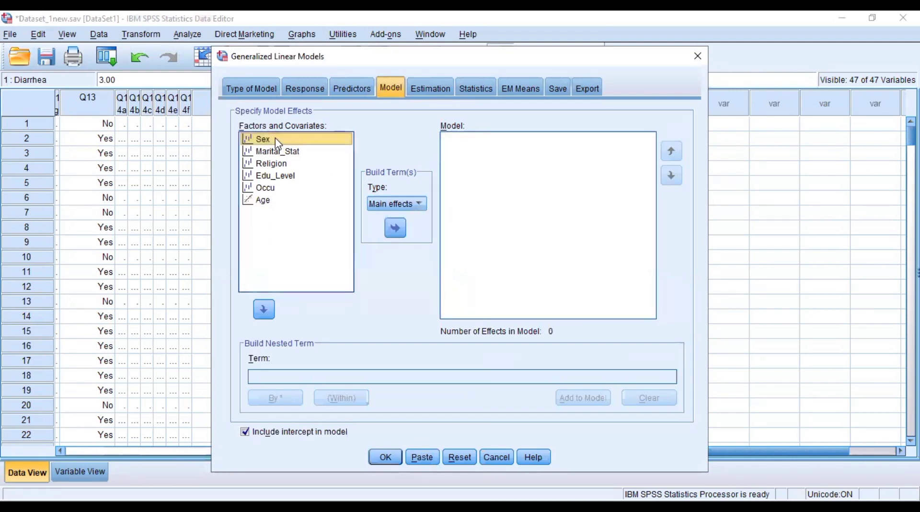
key("shift+Down")
key("shift+Down")
key("shift+Down")
key("shift+Down")
key("shift+Down")
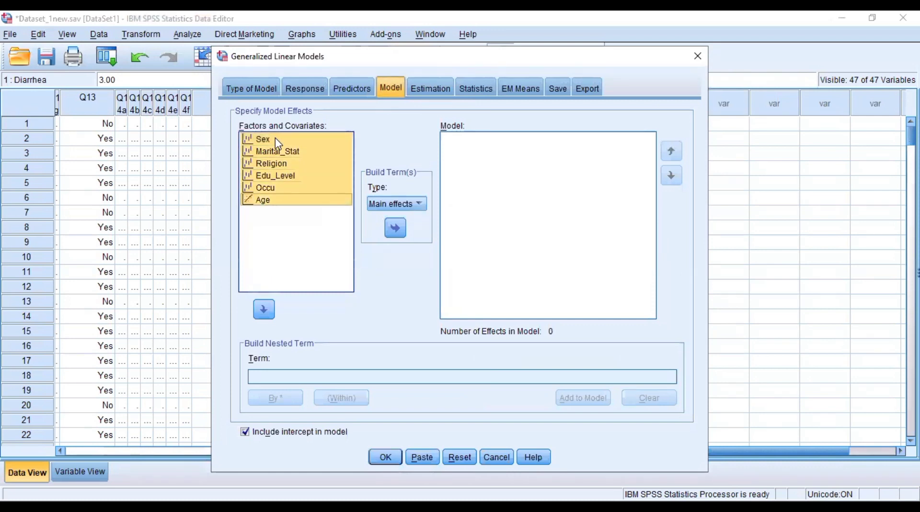
left_click(395, 227)
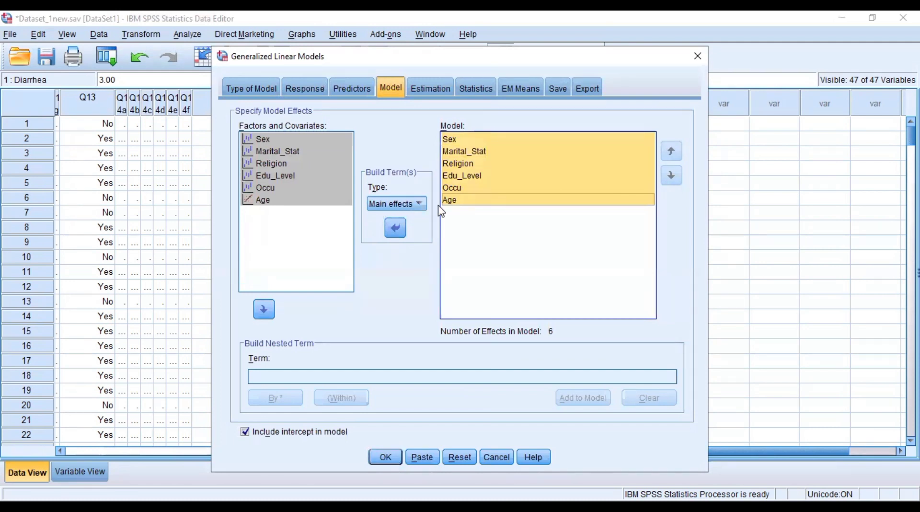
Review the estimation settings and make sure exponential parameter estimates are included in the printed statistics.
left_click(439, 93)
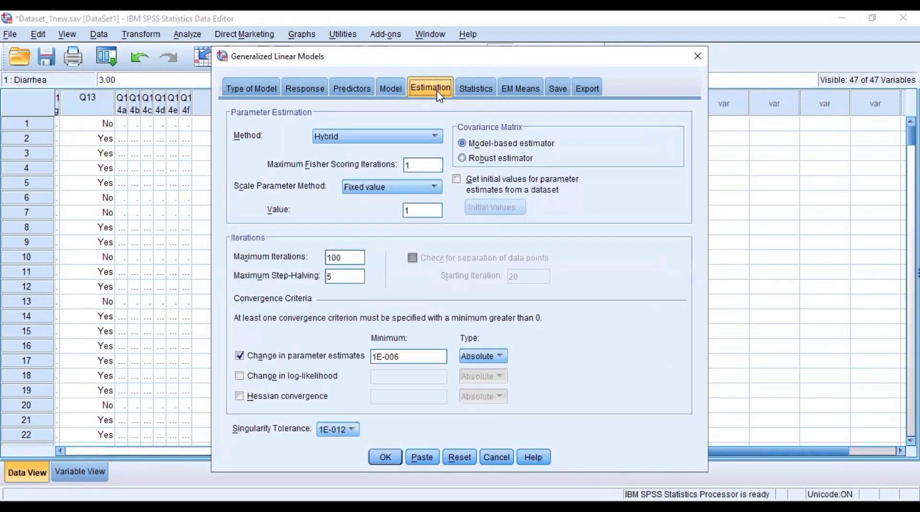
left_click(474, 90)
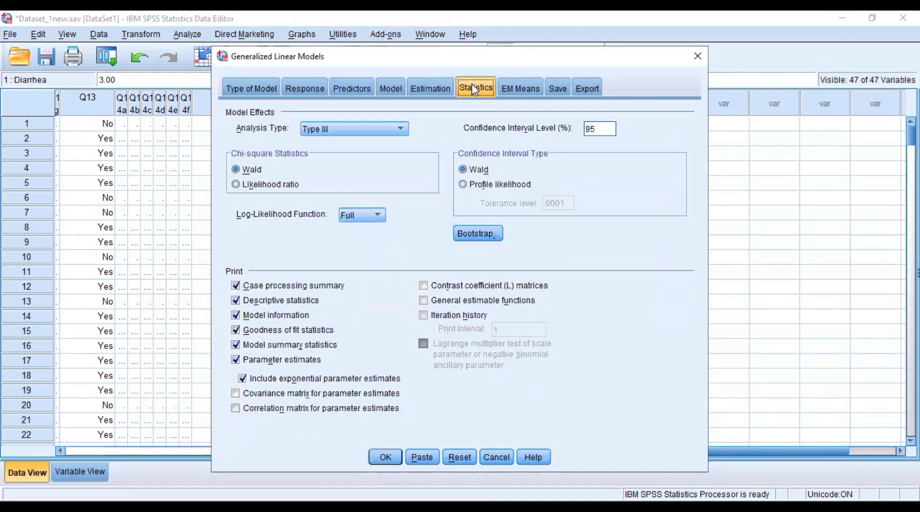
left_click(244, 380)
left_click(243, 381)
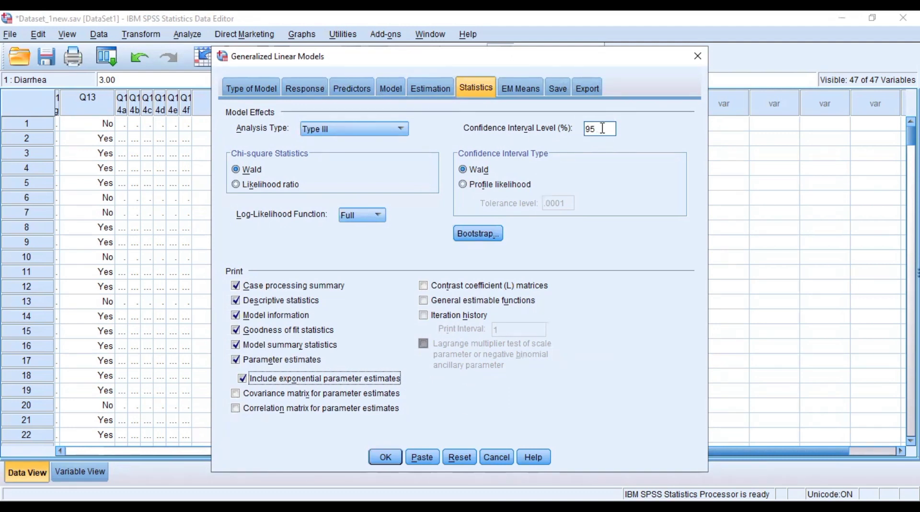
Check the remaining EM means, save, export and model type settings, and run the Poisson loglinear analysis.
left_click(523, 87)
left_click(559, 87)
left_click(588, 88)
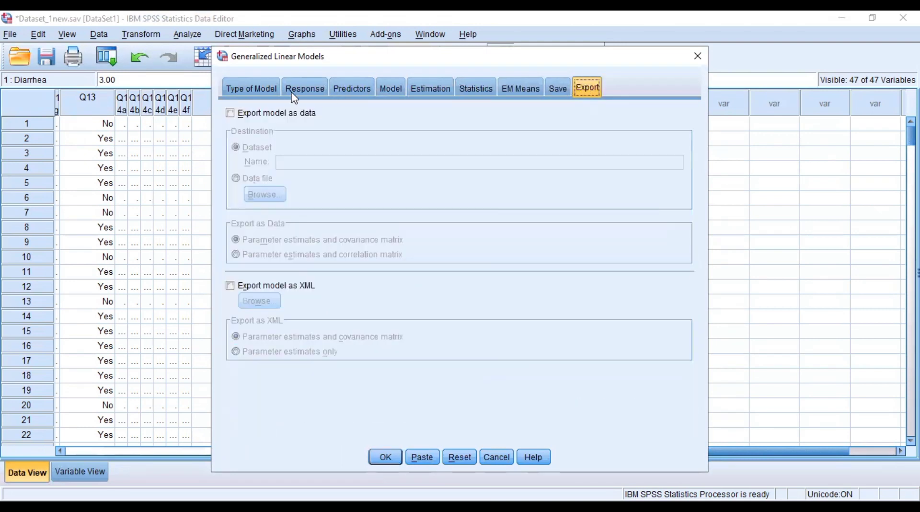
left_click(259, 87)
left_click(392, 459)
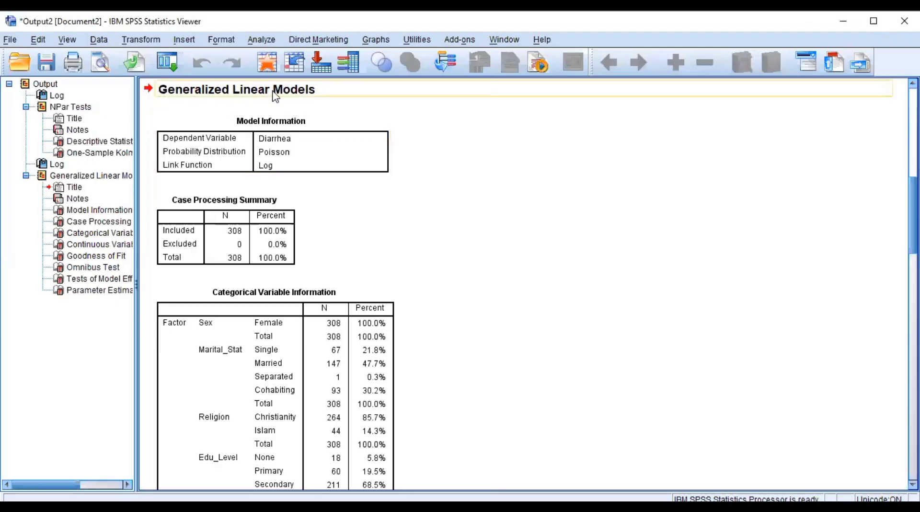
Examine the model information, case processing summary, and categorical and continuous variable information in the regression output.
left_click(242, 136)
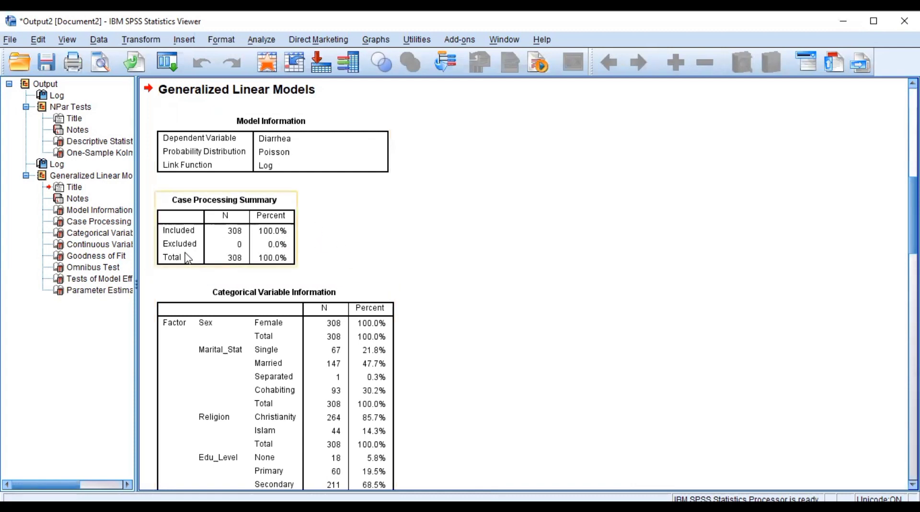
scroll(527, 288, "down", 5)
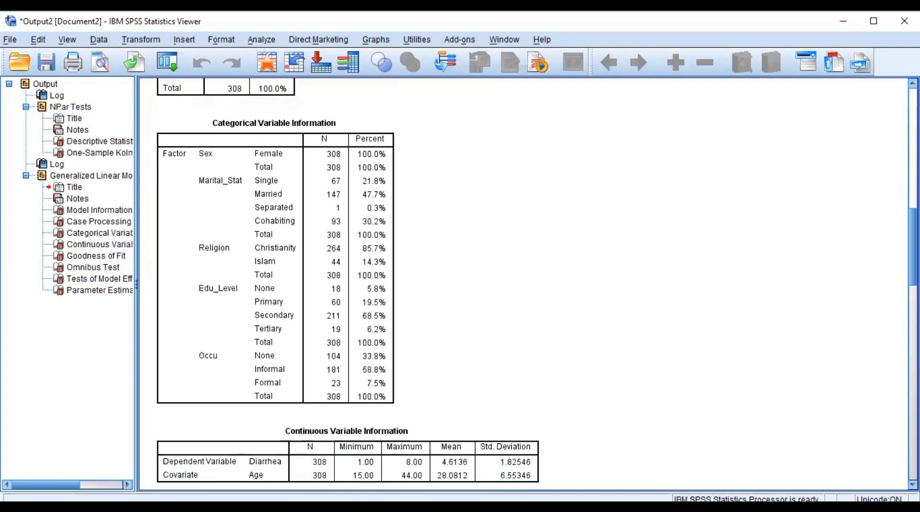
scroll(527, 288, "down", 5)
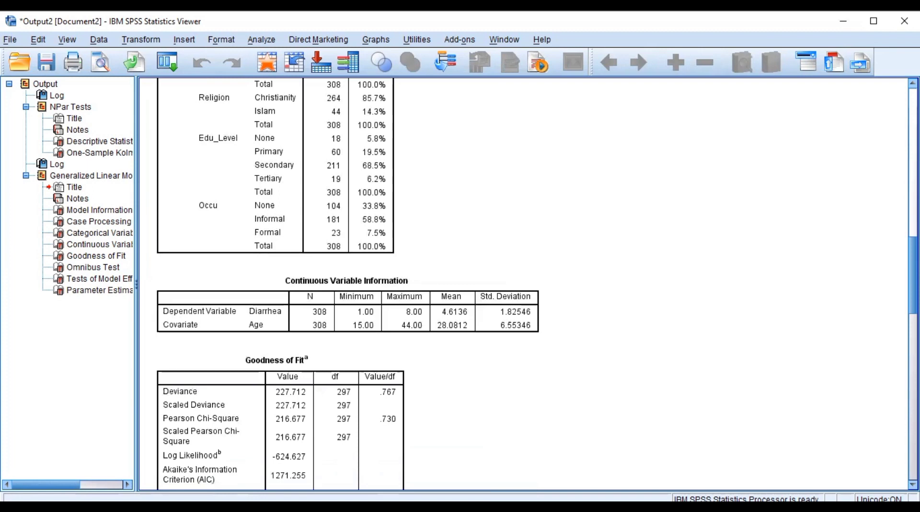
left_click(386, 330)
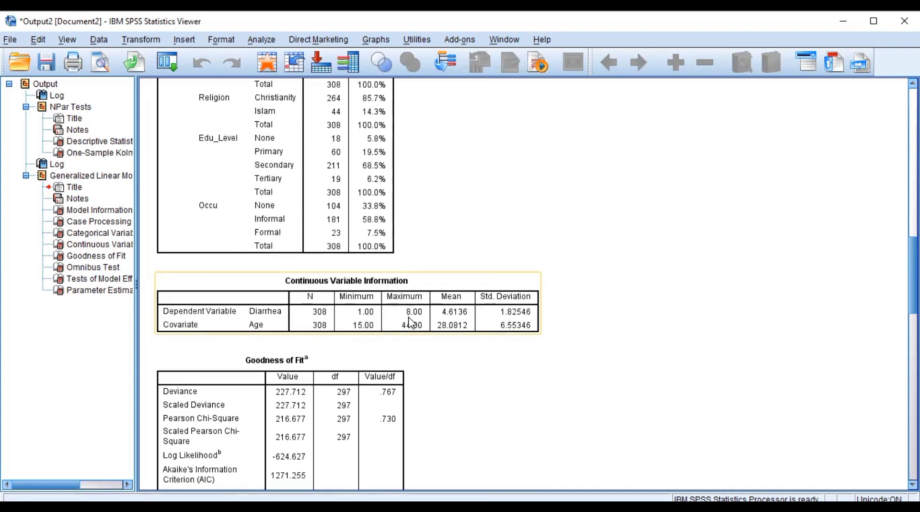
left_click(675, 364)
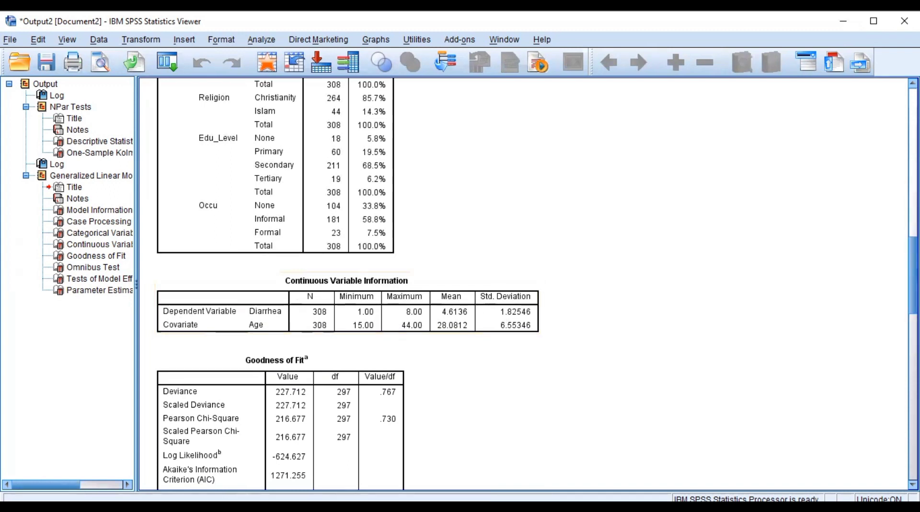
Examine the Goodness of Fit table, especially the Value/df ratios for Deviance and Pearson Chi-Square.
scroll(440, 270, "down", 5)
left_click(293, 247)
left_click(456, 216)
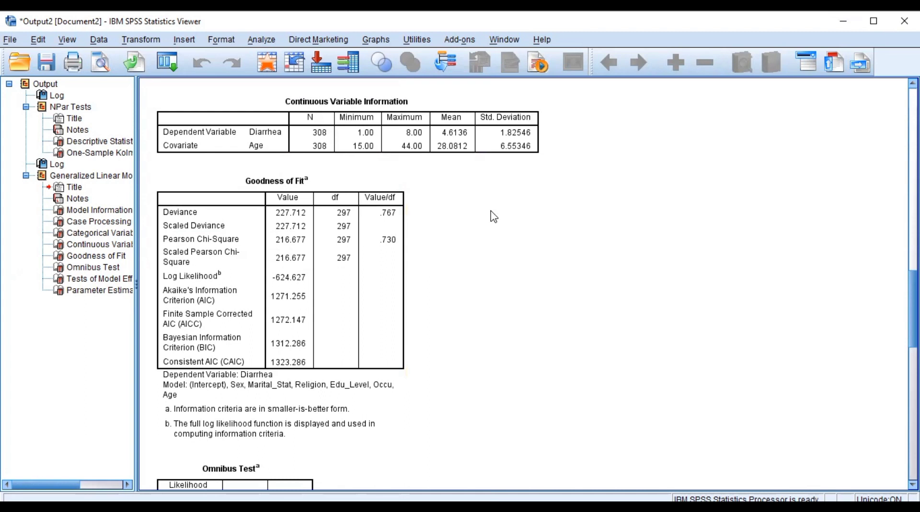
left_click(375, 243)
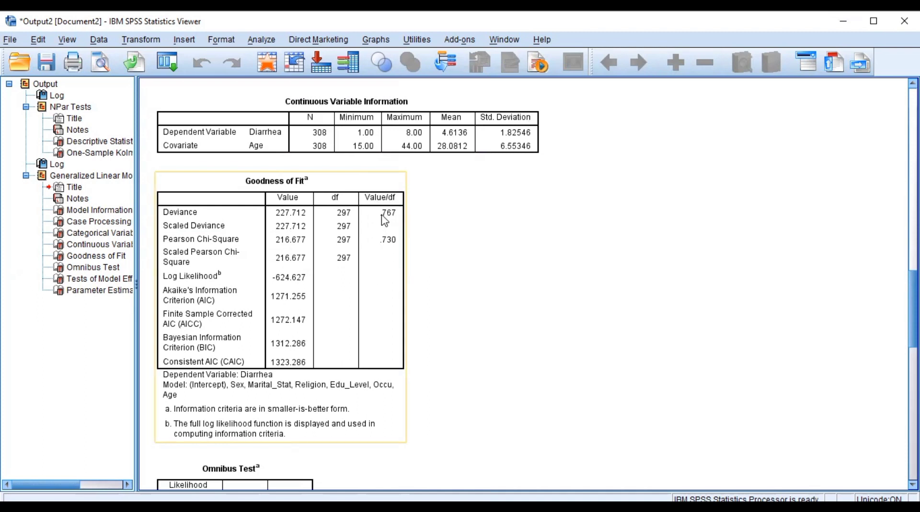
left_click(413, 215)
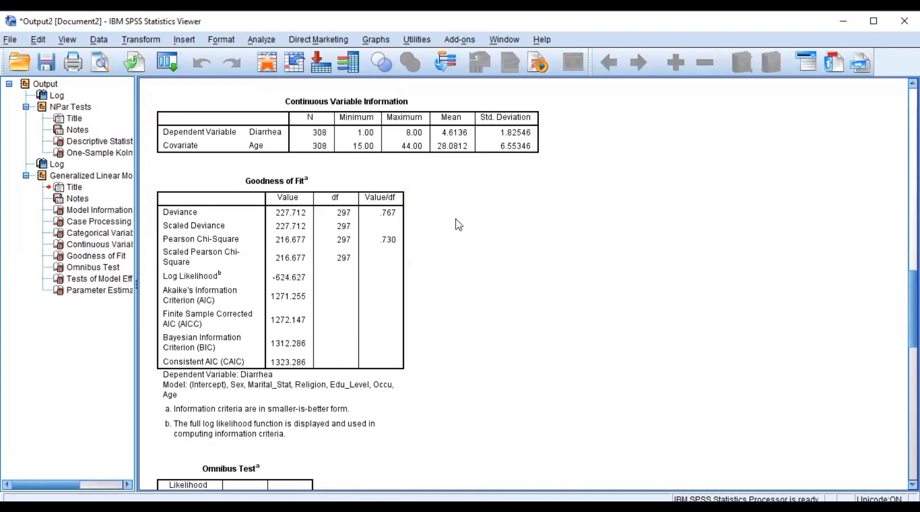
left_click(393, 242)
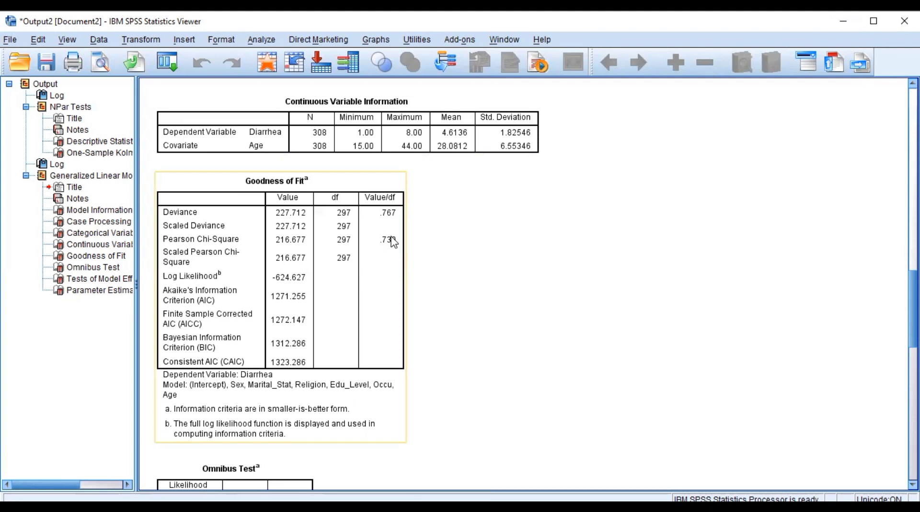